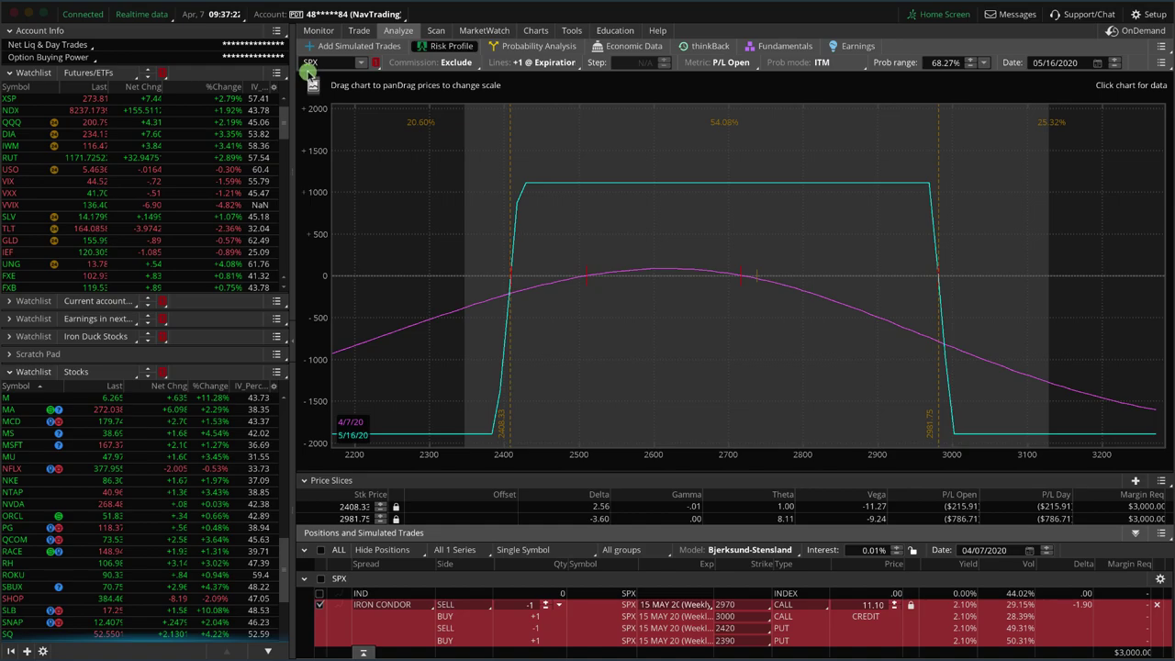
- Examine the SPX iron condor's risk graph, its margin requirement at the price slices and its credit
{"action": "left_click_drag", "start_coordinate": [312, 73], "coordinate": [316, 70]}
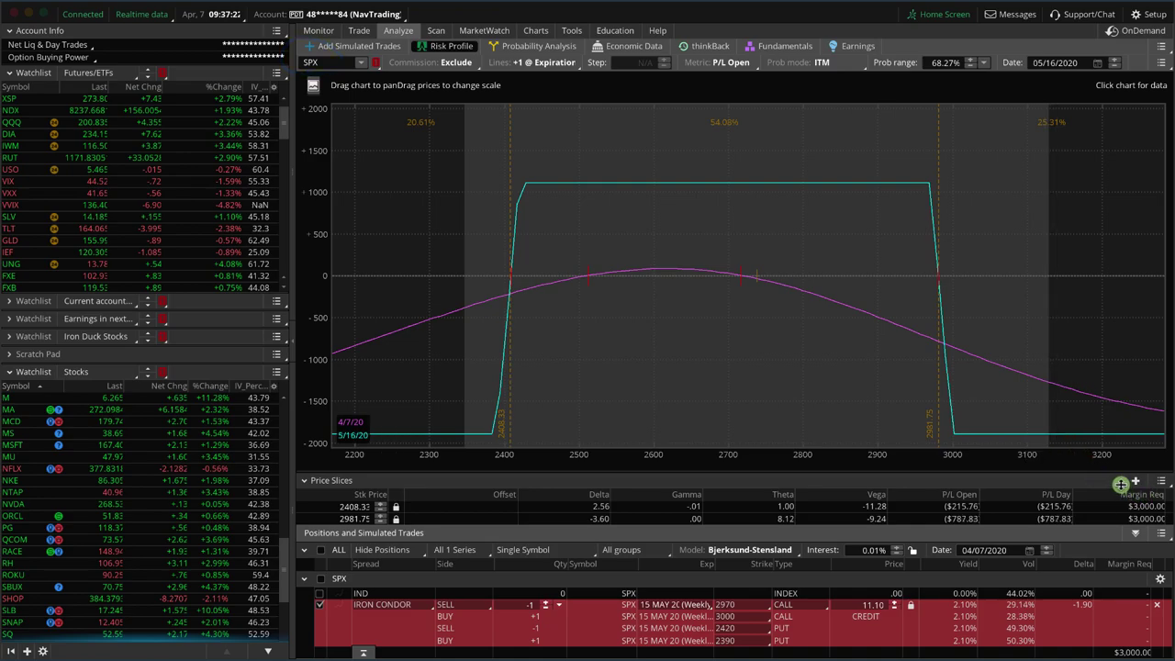
{"action": "mouse_move", "coordinate": [1111, 485]}
{"action": "left_mouse_down"}
{"action": "mouse_move", "coordinate": [1112, 517]}
{"action": "mouse_move", "coordinate": [1171, 512]}
{"action": "mouse_move", "coordinate": [1159, 474]}
{"action": "mouse_move", "coordinate": [1105, 480]}
{"action": "left_mouse_up"}
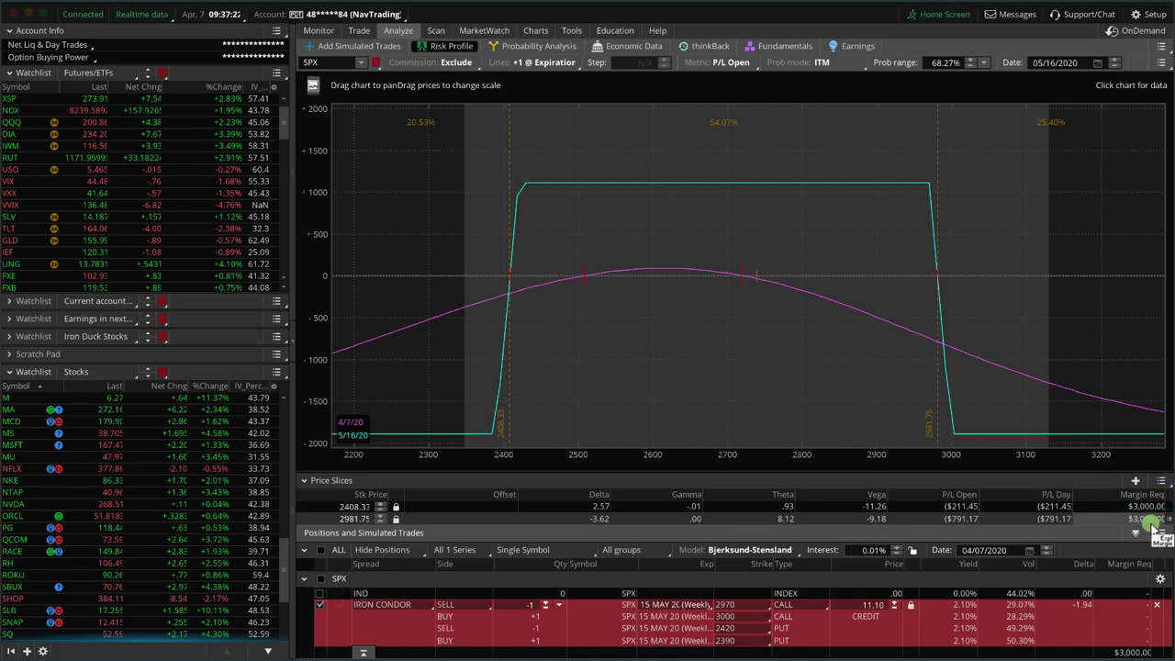
{"action": "left_click_drag", "start_coordinate": [1044, 281], "coordinate": [974, 310]}
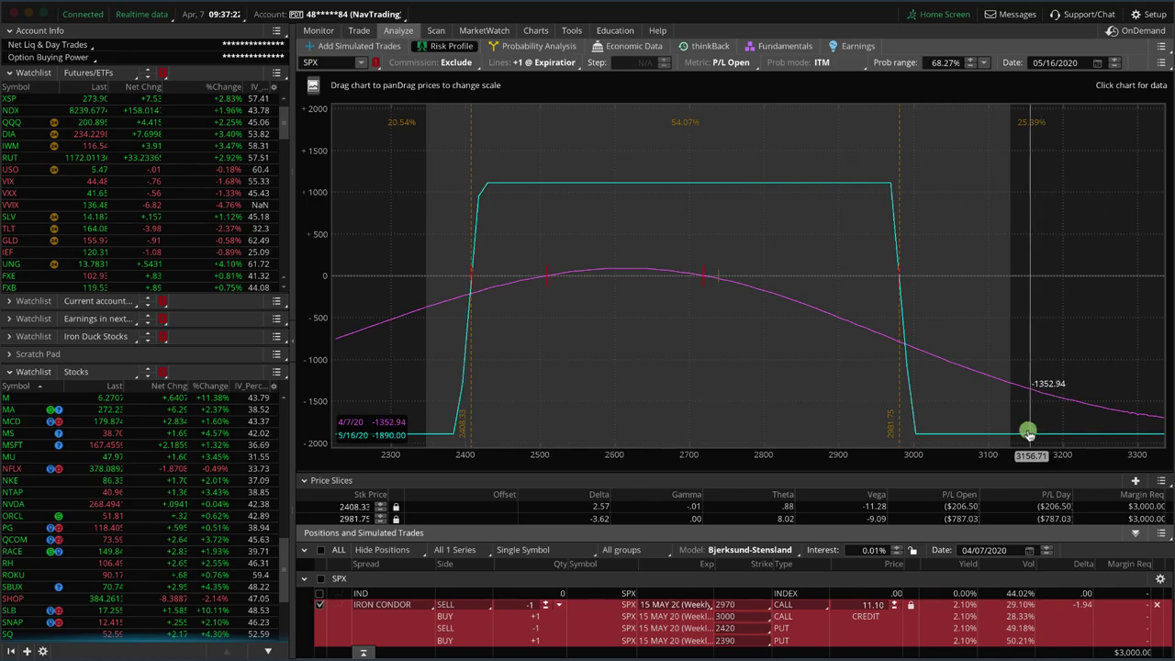
{"action": "left_click_drag", "start_coordinate": [1017, 294], "coordinate": [1049, 295]}
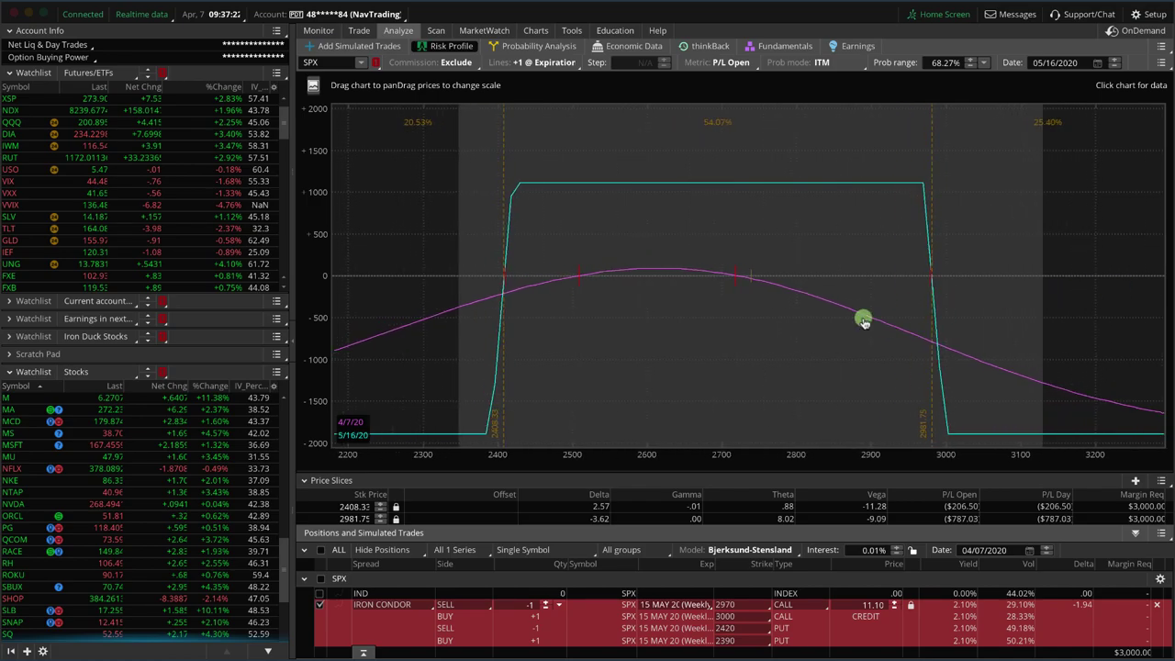
{"action": "left_click_drag", "start_coordinate": [863, 321], "coordinate": [833, 324]}
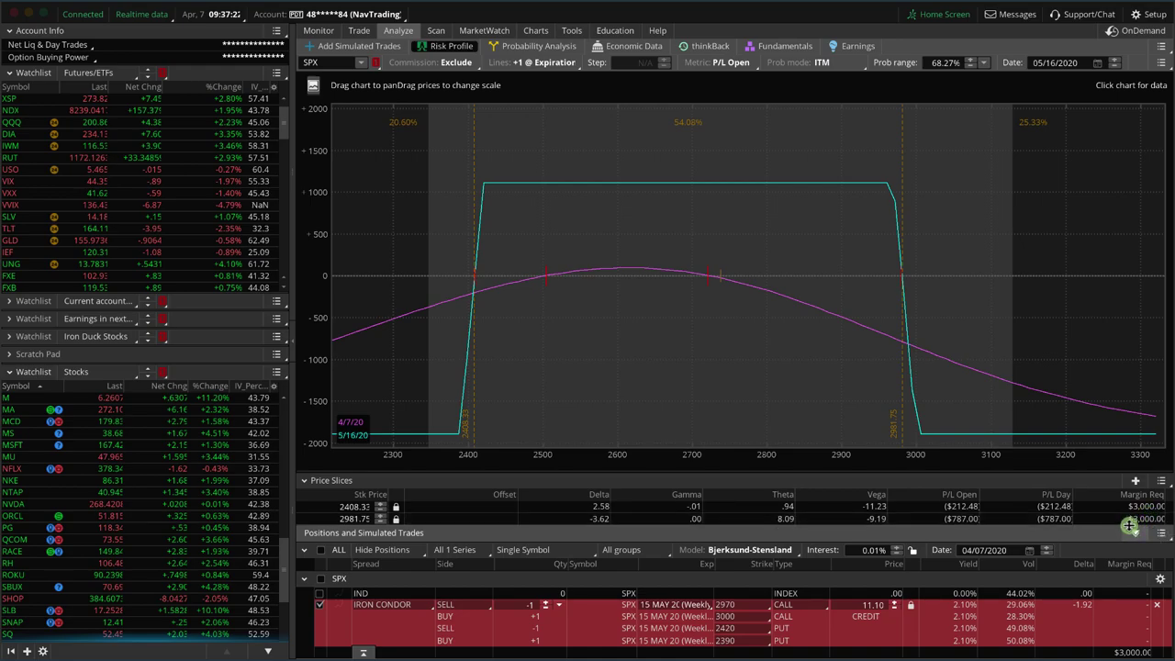
{"action": "mouse_move", "coordinate": [1127, 530]}
{"action": "left_mouse_down"}
{"action": "mouse_move", "coordinate": [1150, 534]}
{"action": "mouse_move", "coordinate": [1170, 502]}
{"action": "mouse_move", "coordinate": [1112, 503]}
{"action": "mouse_move", "coordinate": [1141, 529]}
{"action": "left_mouse_up"}
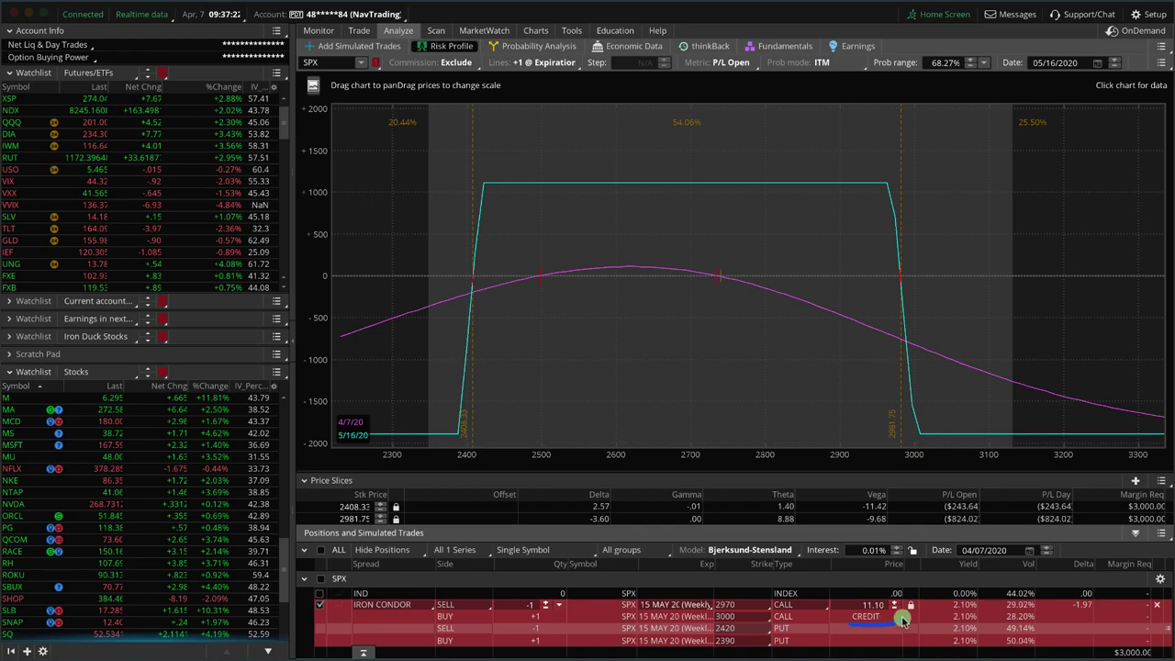
{"action": "mouse_move", "coordinate": [872, 631]}
{"action": "left_mouse_down"}
{"action": "mouse_move", "coordinate": [889, 579]}
{"action": "mouse_move", "coordinate": [831, 601]}
{"action": "mouse_move", "coordinate": [863, 628]}
{"action": "left_mouse_up"}
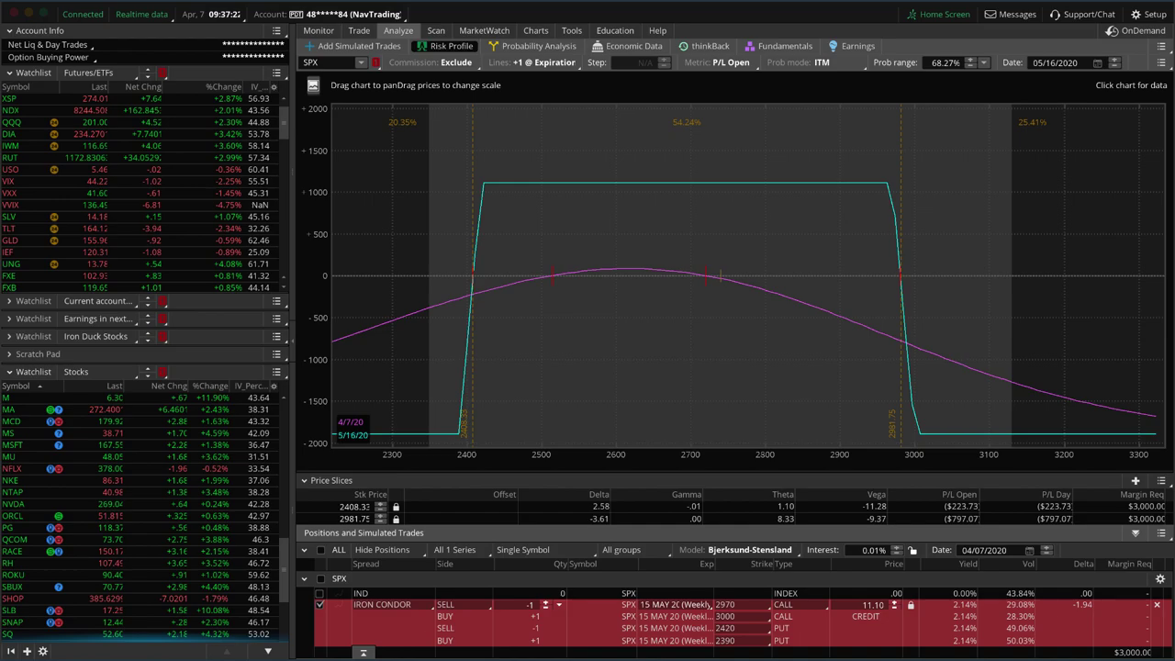
- Subtract the 1110 credit from the 3000 margin in the Calculator to get the SPX iron condor's buying power, and close it
{"action": "left_click_drag", "start_coordinate": [766, 391], "coordinate": [959, 217]}
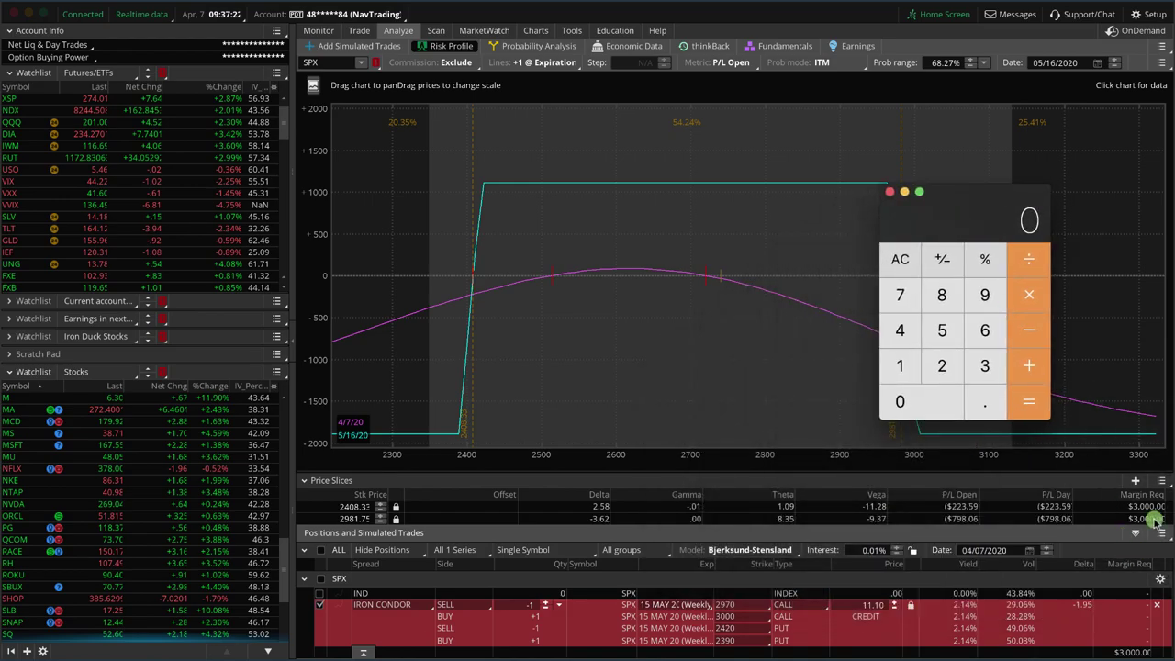
{"action": "left_click", "coordinate": [986, 367]}
{"action": "left_click", "coordinate": [933, 402]}
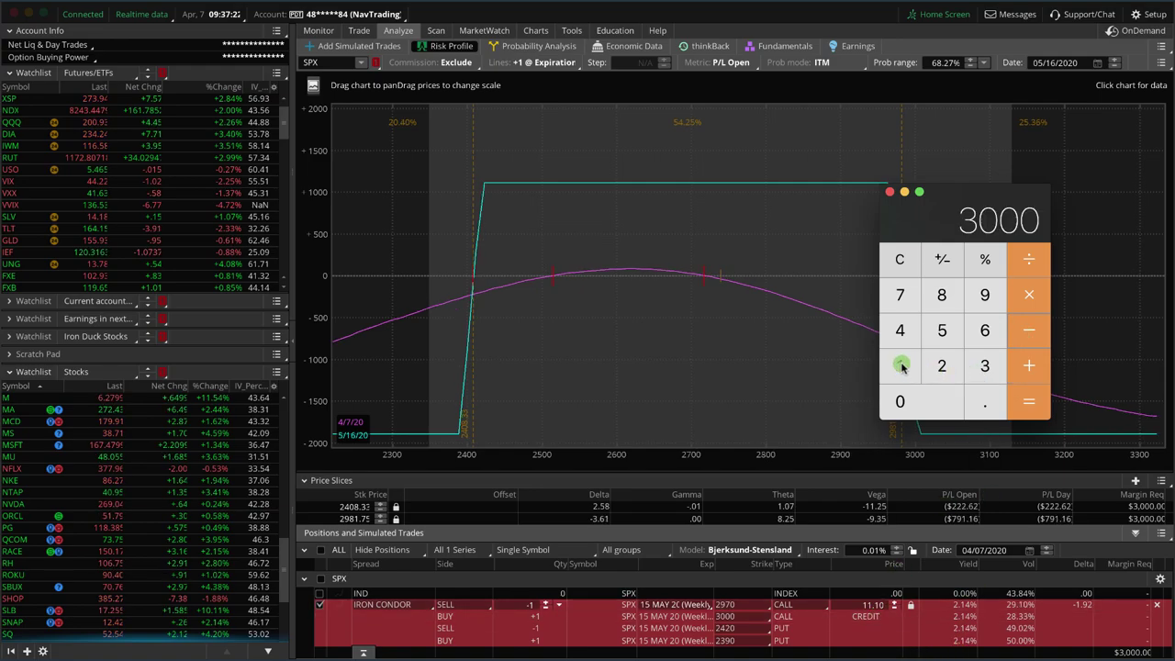
{"action": "type", "text": "1110"}
{"action": "left_click", "coordinate": [1018, 406]}
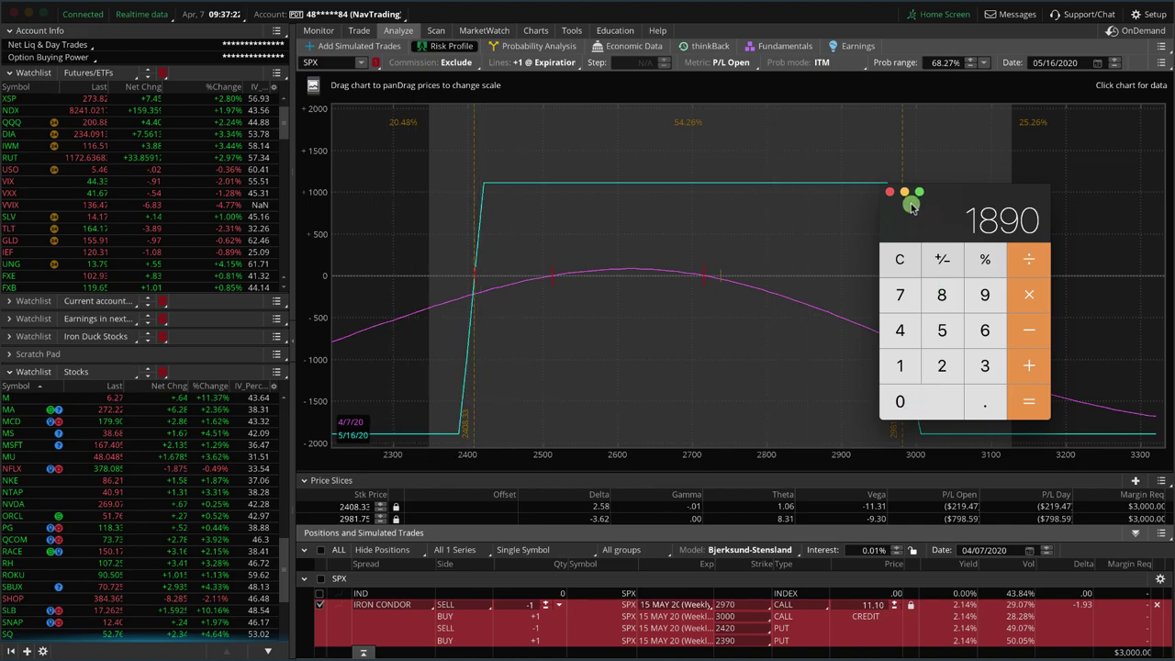
{"action": "left_click", "coordinate": [896, 197]}
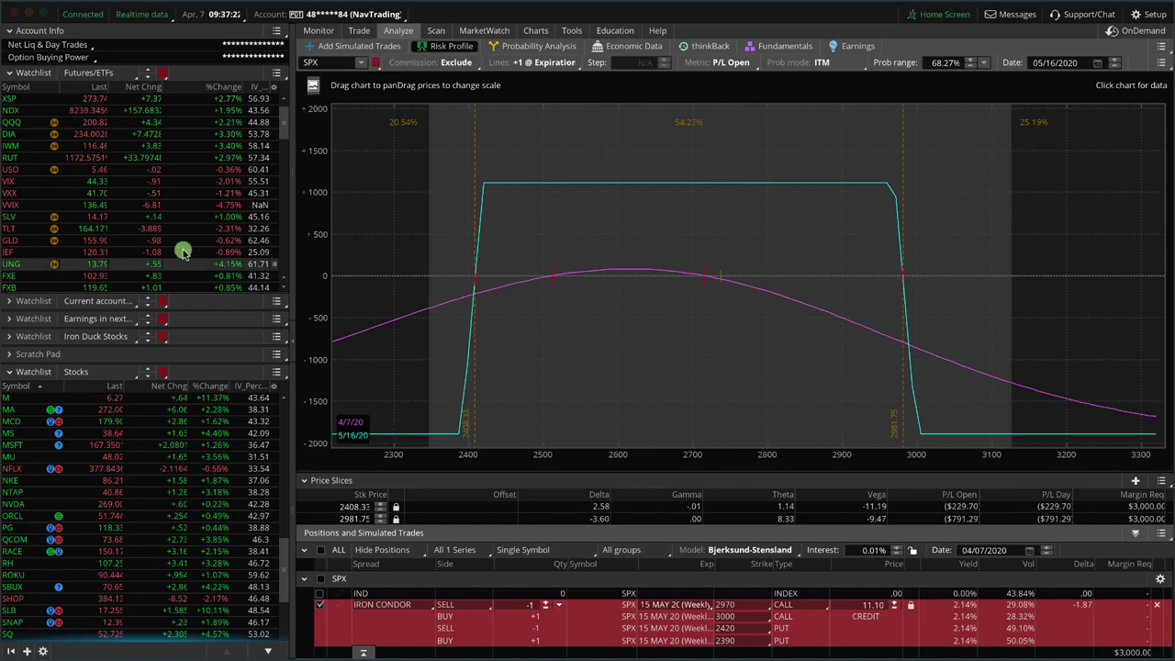
- Load the IWM strangle's risk profile from the Futures/ETFs watchlist, set the price slice near 116.46 and rescale the price axis
{"action": "left_click", "coordinate": [151, 146]}
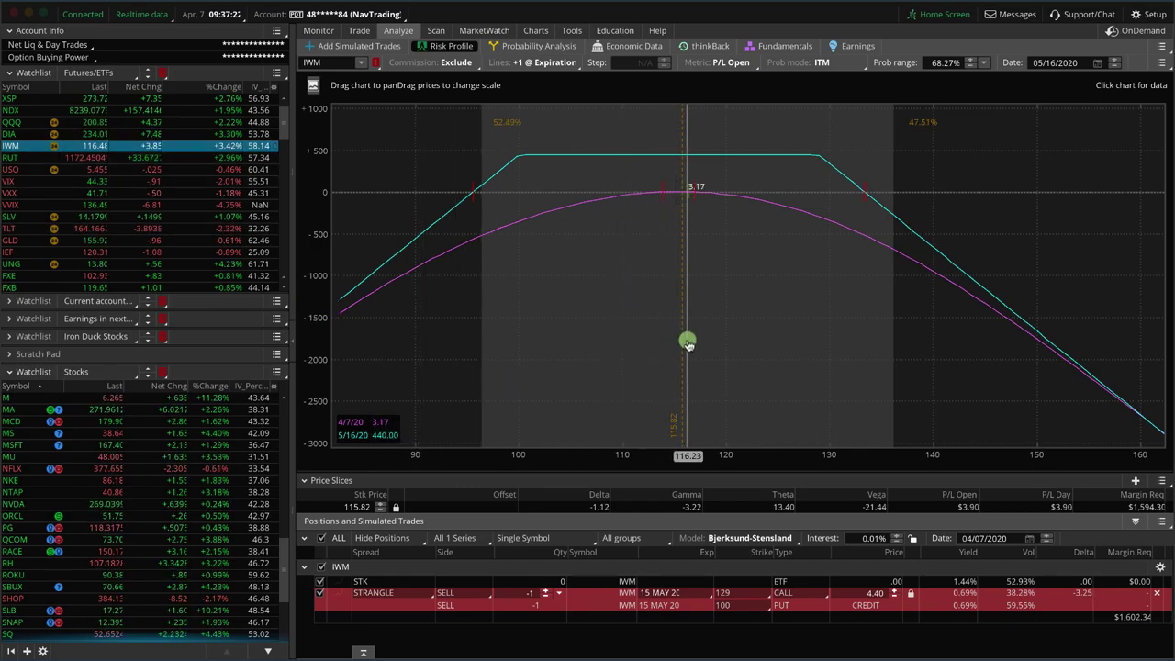
{"action": "left_click", "coordinate": [689, 340]}
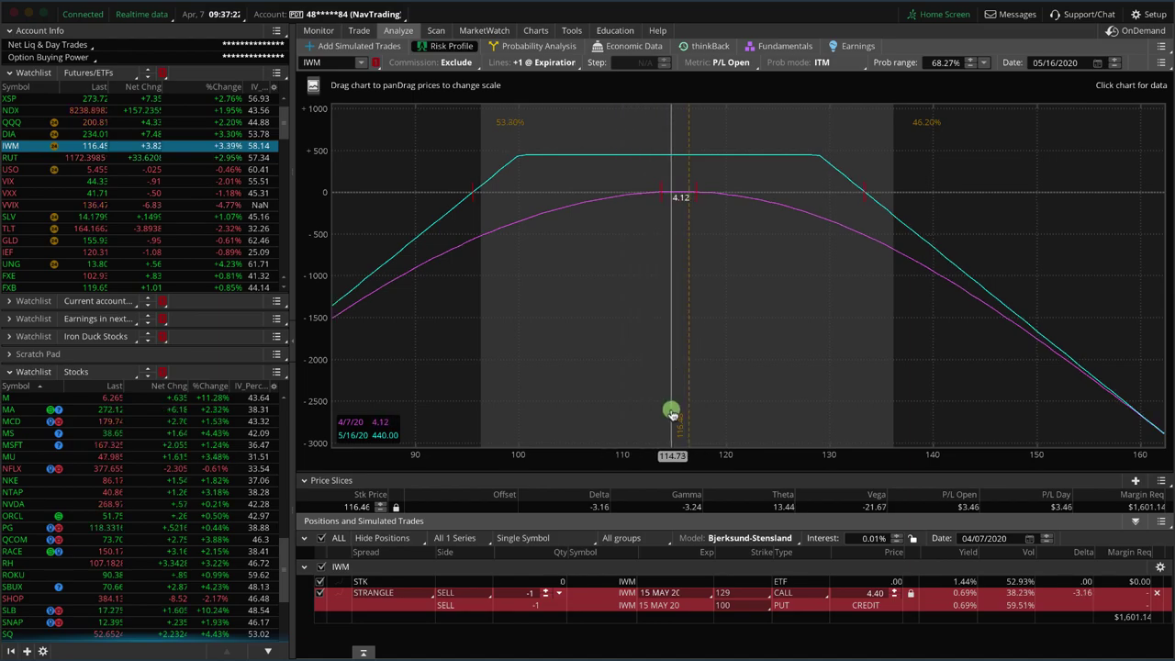
{"action": "left_click_drag", "start_coordinate": [759, 467], "coordinate": [839, 463]}
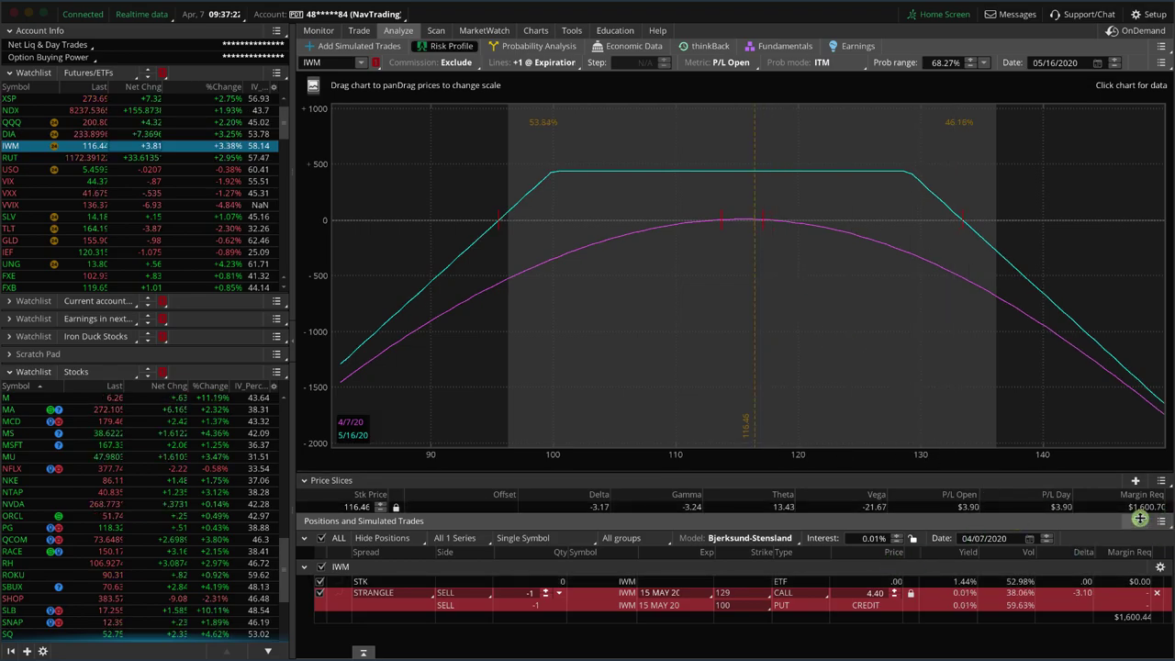
{"action": "mouse_move", "coordinate": [1122, 520]}
{"action": "left_mouse_down"}
{"action": "mouse_move", "coordinate": [1170, 516]}
{"action": "mouse_move", "coordinate": [1159, 470]}
{"action": "mouse_move", "coordinate": [1109, 517]}
{"action": "left_mouse_up"}
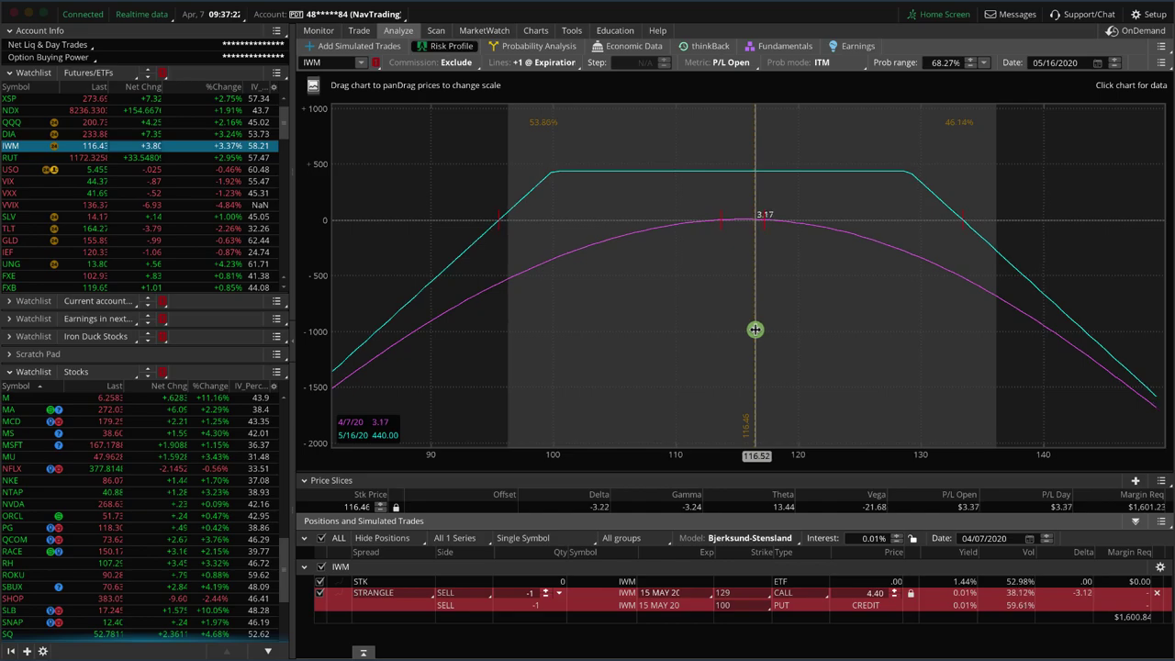
- Check the IWM strangle's margin requirement with the price slice at about 120, and return the slice to about 116.55
{"action": "left_click", "coordinate": [804, 332]}
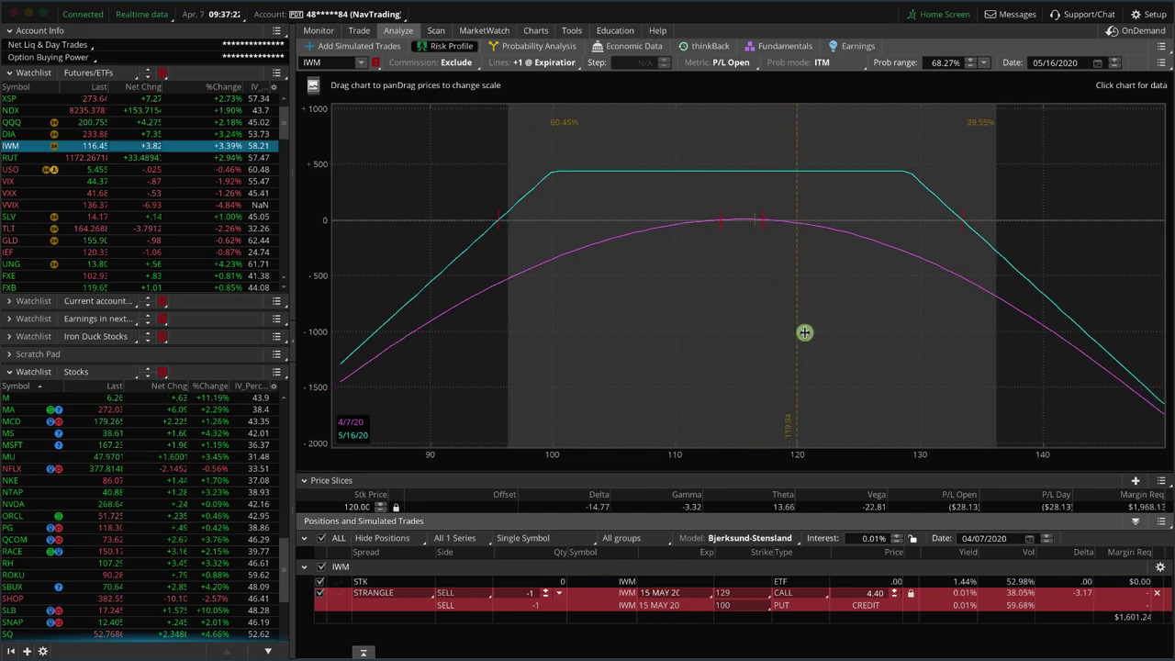
{"action": "left_click_drag", "start_coordinate": [804, 333], "coordinate": [755, 328]}
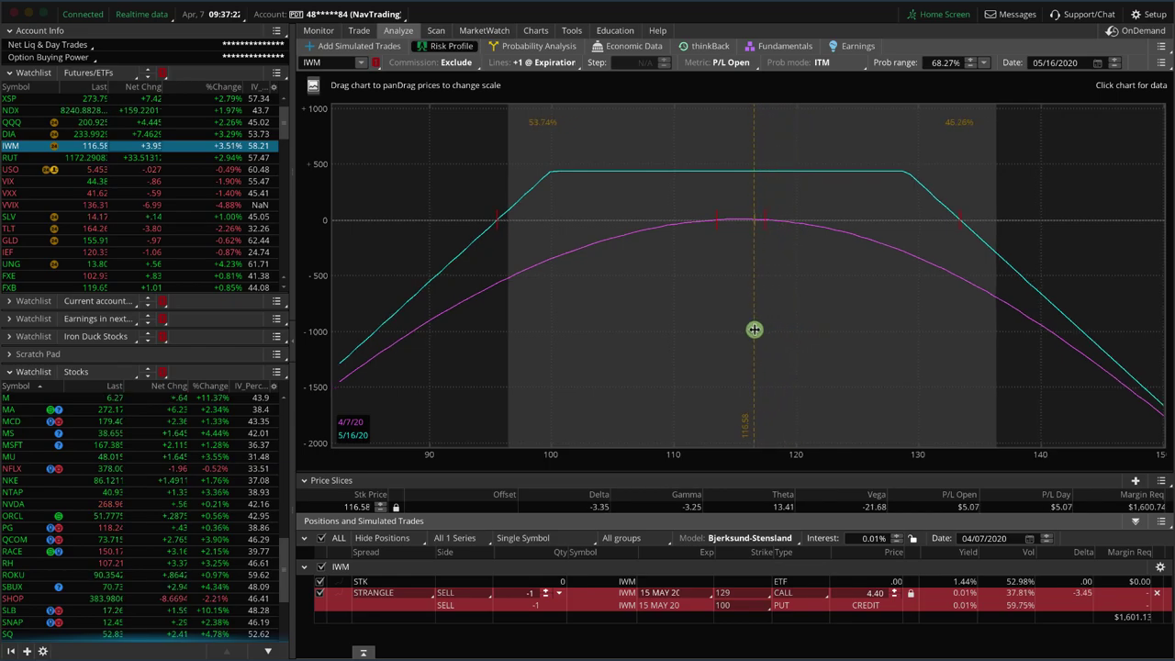
{"action": "mouse_move", "coordinate": [753, 329]}
{"action": "left_mouse_down"}
{"action": "mouse_move", "coordinate": [517, 333]}
{"action": "mouse_move", "coordinate": [755, 314]}
{"action": "left_mouse_up"}
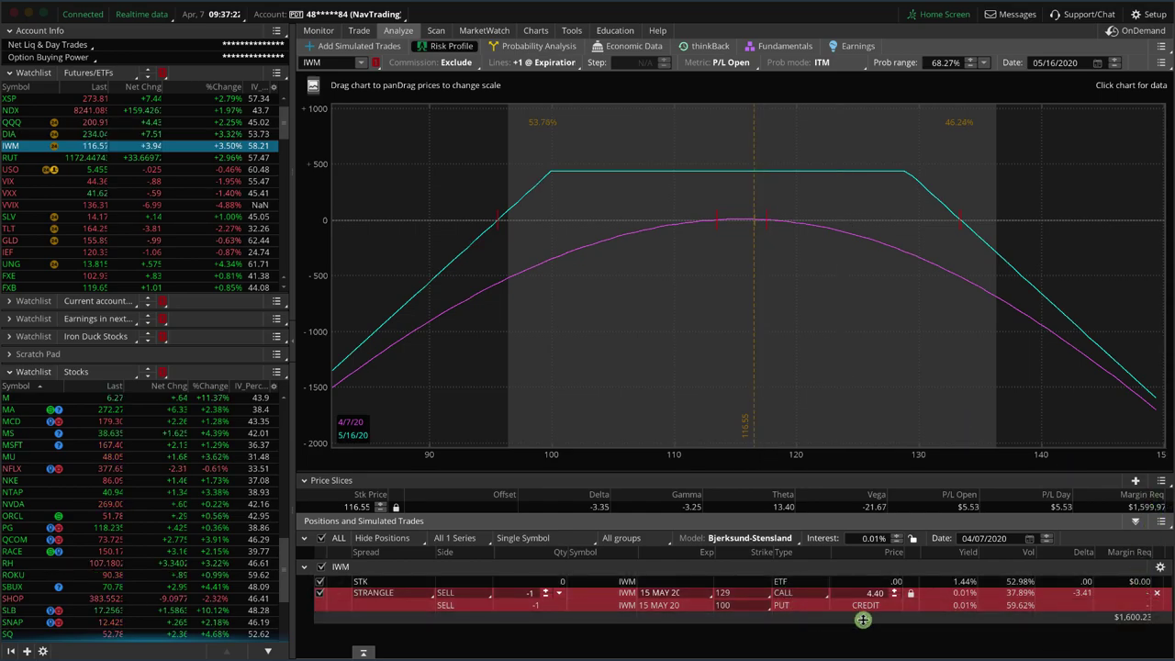
- Check the IWM strangle's margin requirement with the price slice at about 100, and return the slice to about 116.63
{"action": "mouse_move", "coordinate": [1149, 604]}
{"action": "left_mouse_down"}
{"action": "mouse_move", "coordinate": [1131, 608]}
{"action": "mouse_move", "coordinate": [1159, 633]}
{"action": "mouse_move", "coordinate": [1135, 604]}
{"action": "left_mouse_up"}
{"action": "mouse_move", "coordinate": [762, 303]}
{"action": "left_mouse_down"}
{"action": "mouse_move", "coordinate": [769, 315]}
{"action": "mouse_move", "coordinate": [758, 233]}
{"action": "mouse_move", "coordinate": [776, 266]}
{"action": "left_mouse_up"}
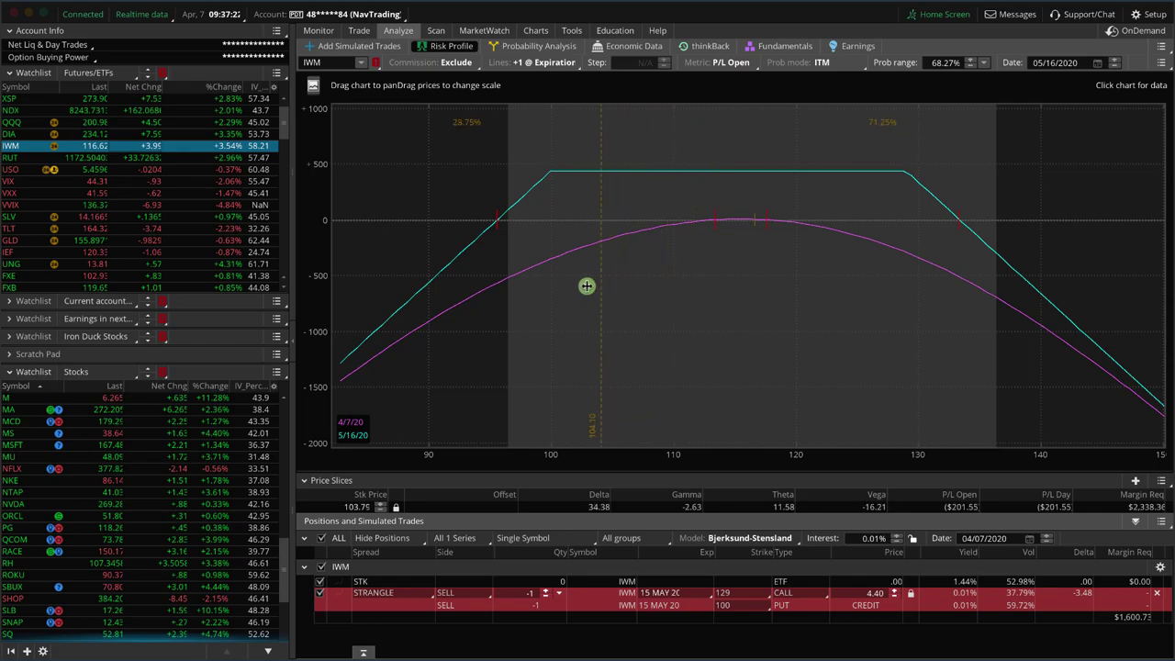
{"action": "left_click", "coordinate": [551, 288]}
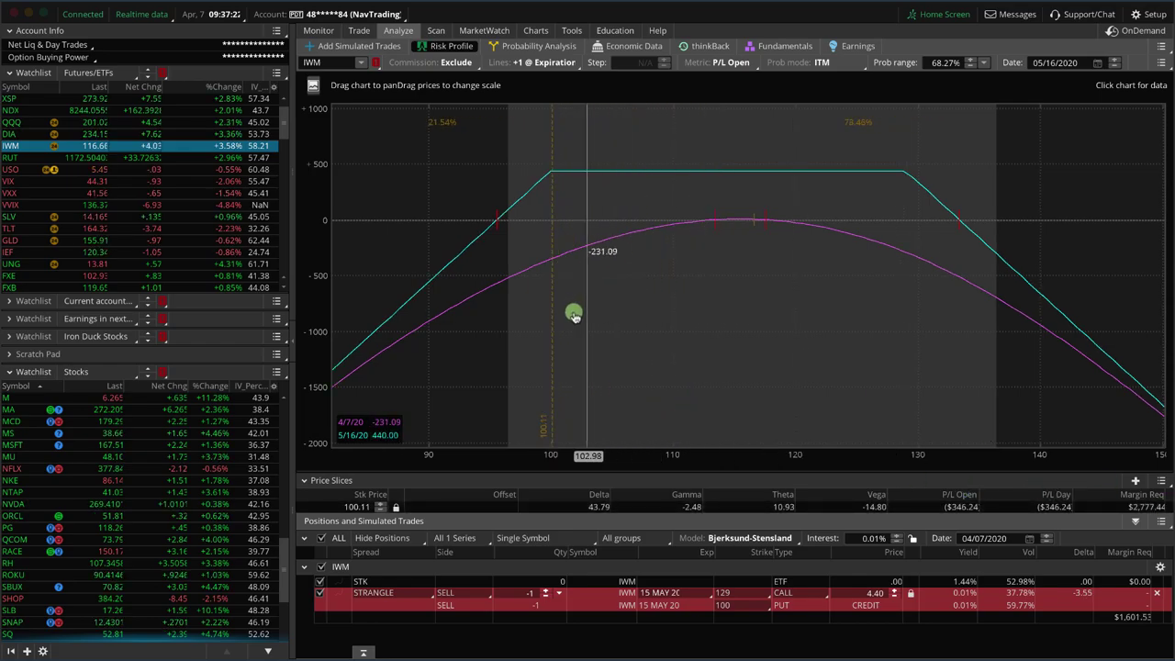
{"action": "left_click_drag", "start_coordinate": [551, 318], "coordinate": [753, 314]}
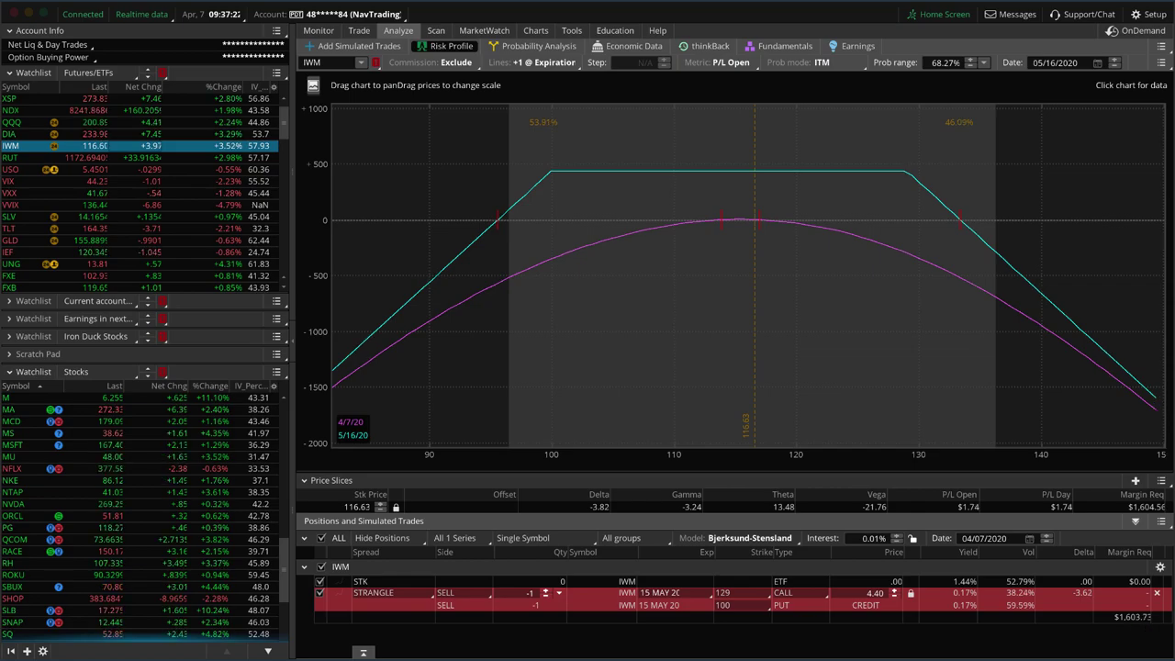
- Subtract the 440 credit from the 1603 margin in the Calculator to get the IWM strangle's buying power, and close it
{"action": "key", "text": "super+Tab"}
{"action": "left_click", "coordinate": [556, 385]}
{"action": "left_click", "coordinate": [641, 349]}
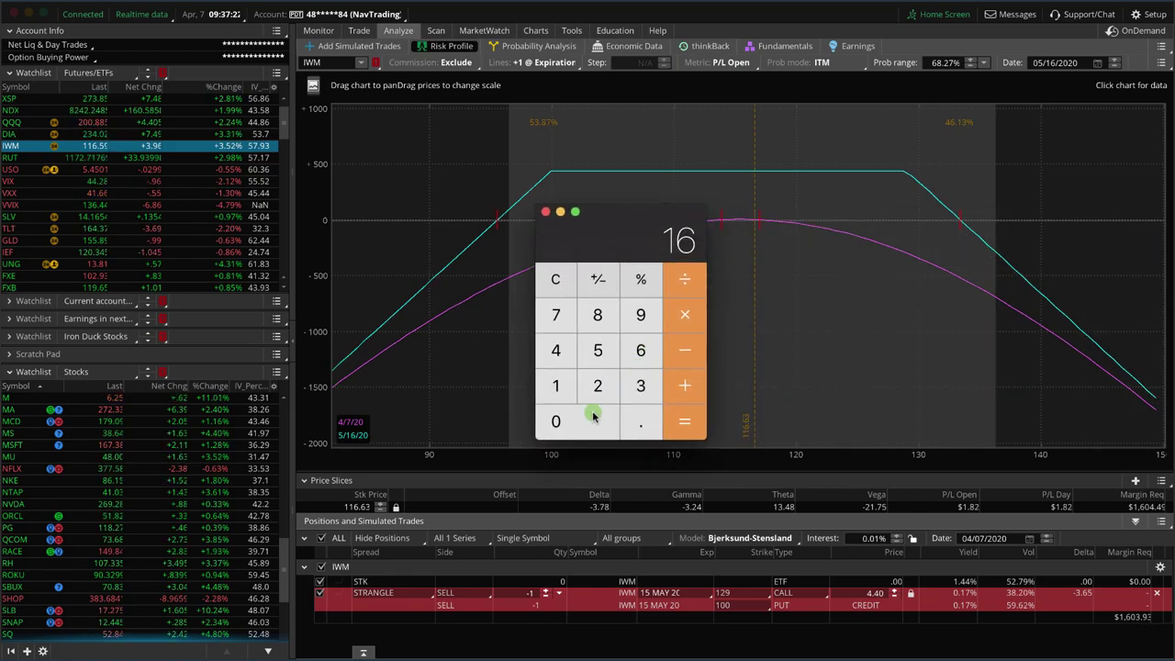
{"action": "left_click", "coordinate": [598, 418]}
{"action": "left_click", "coordinate": [640, 386]}
{"action": "left_click", "coordinate": [684, 356]}
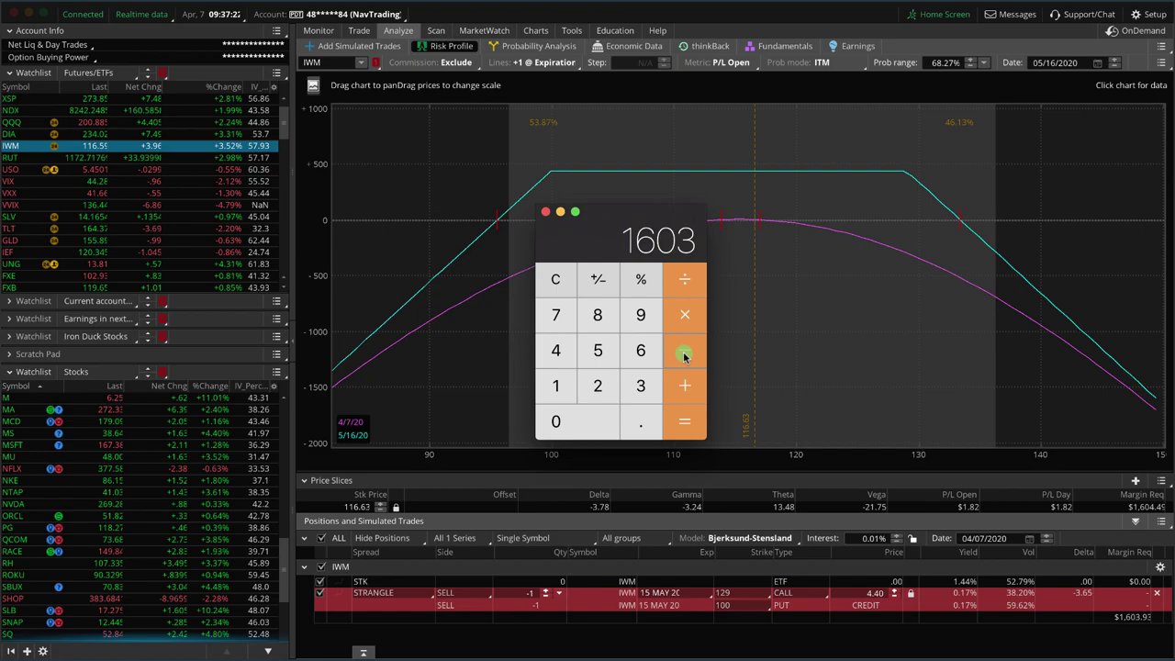
{"action": "left_click", "coordinate": [562, 350]}
{"action": "left_click", "coordinate": [560, 350]}
{"action": "left_click", "coordinate": [562, 418]}
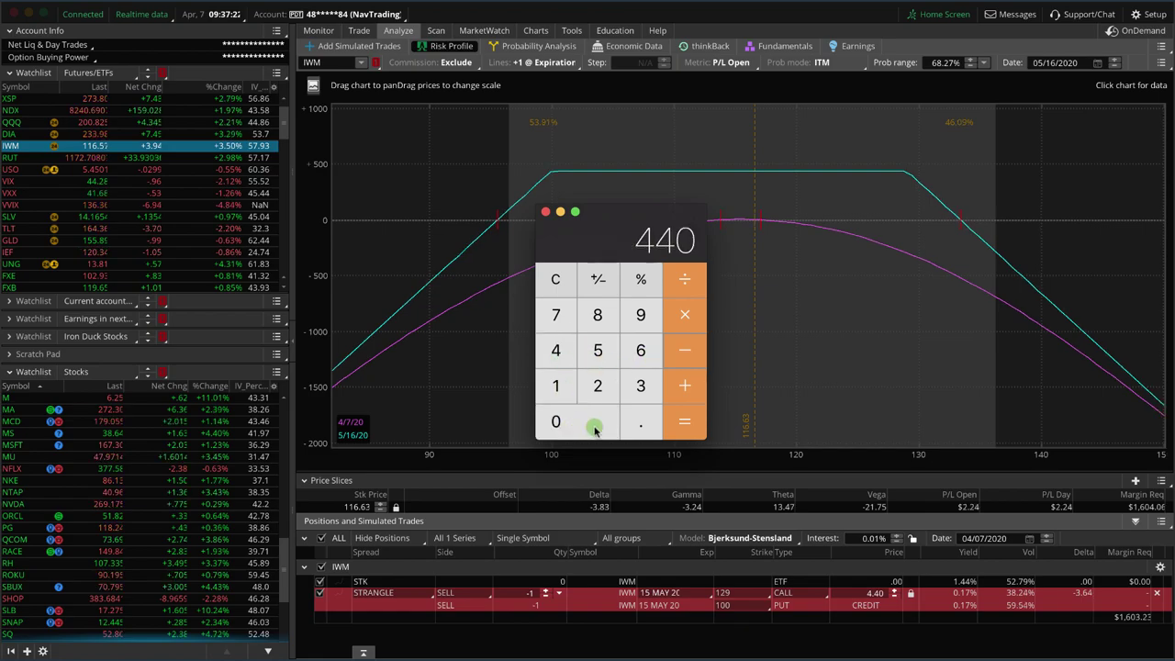
{"action": "left_click", "coordinate": [684, 421]}
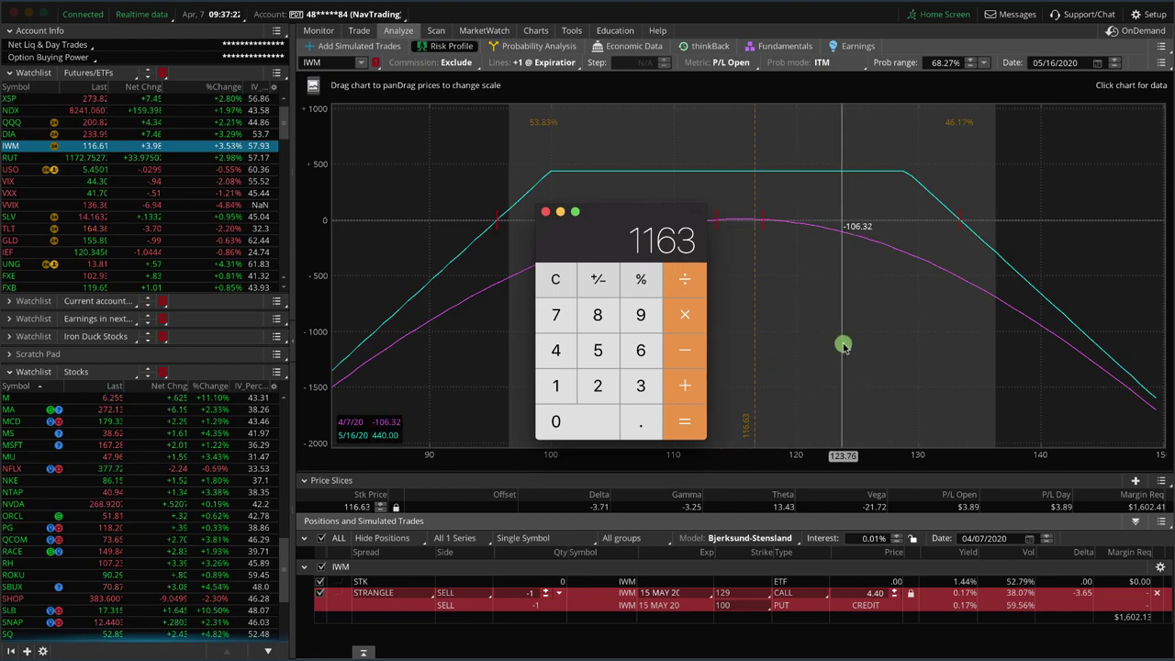
{"action": "left_click_drag", "start_coordinate": [616, 220], "coordinate": [616, 221]}
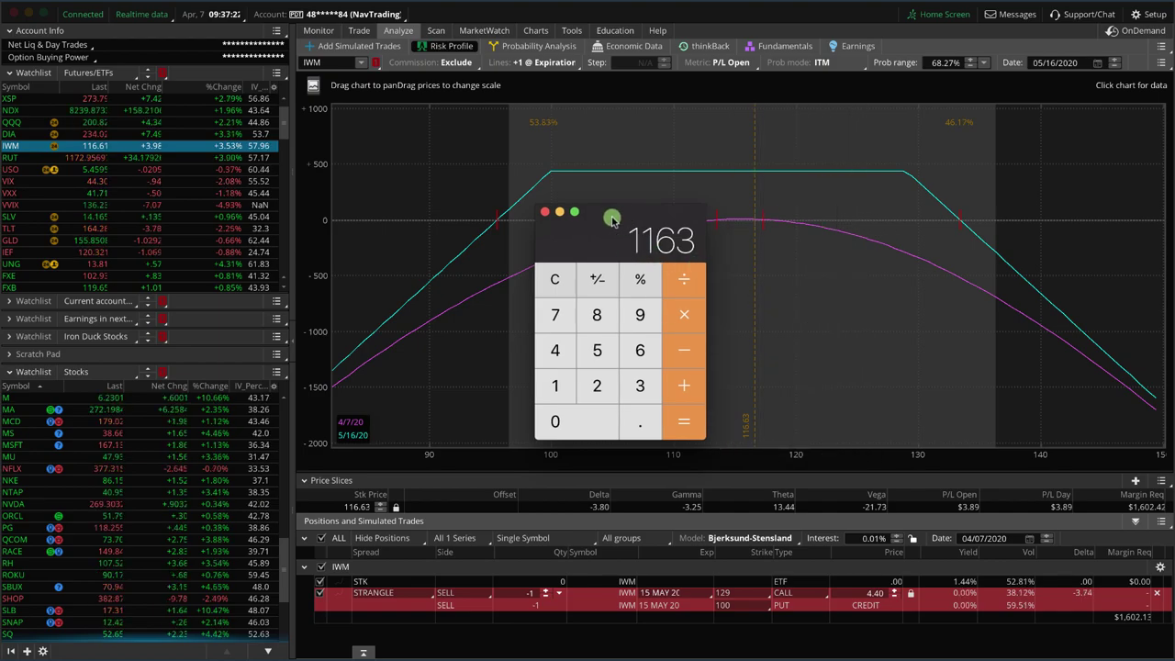
{"action": "left_click", "coordinate": [545, 212]}
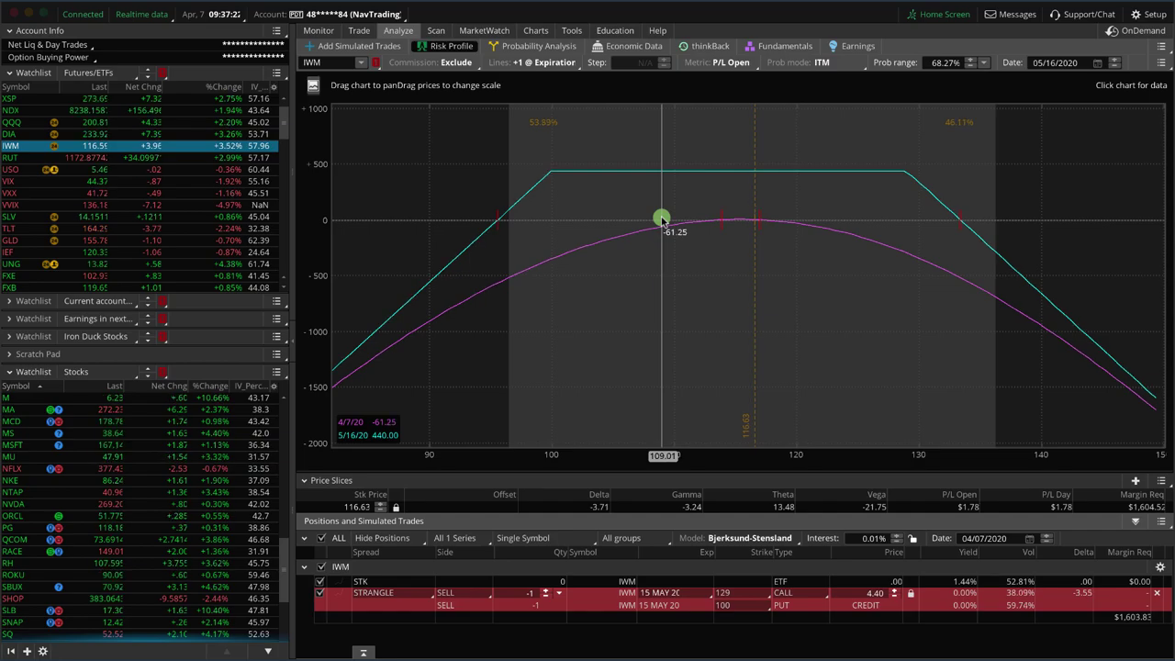
- Load the /CLM20 strangle's risk profile from the Futures/ETFs watchlist and widen the price axis to about 48
{"action": "scroll", "coordinate": [134, 287], "scroll_direction": "down", "scroll_amount": 10}
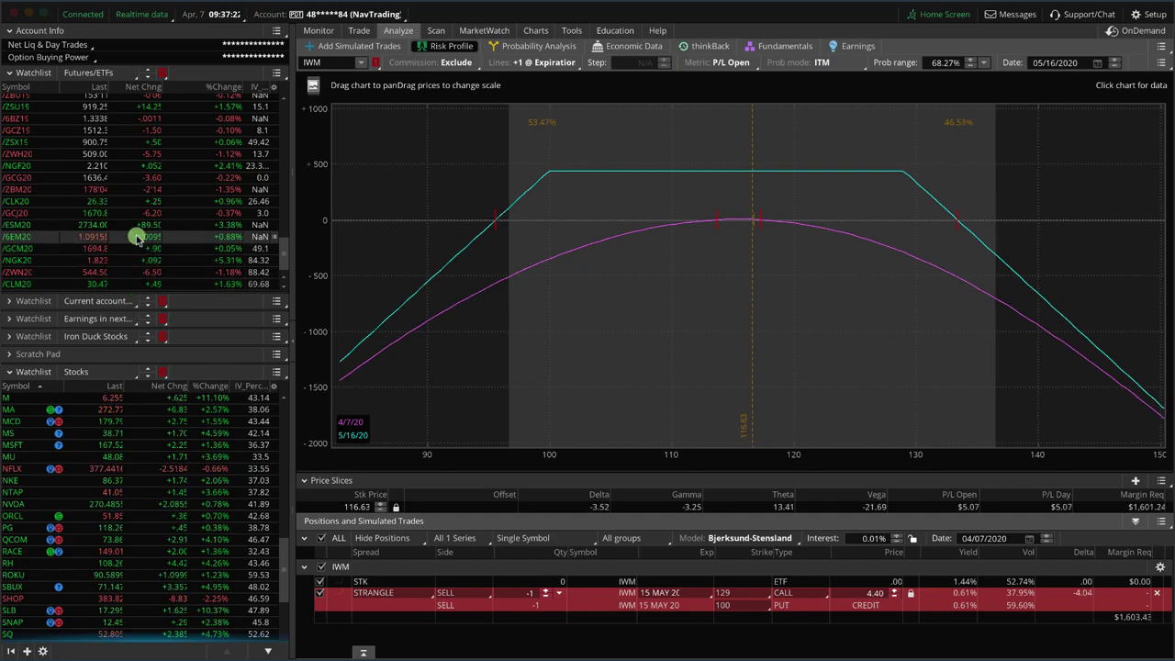
{"action": "left_click", "coordinate": [39, 284]}
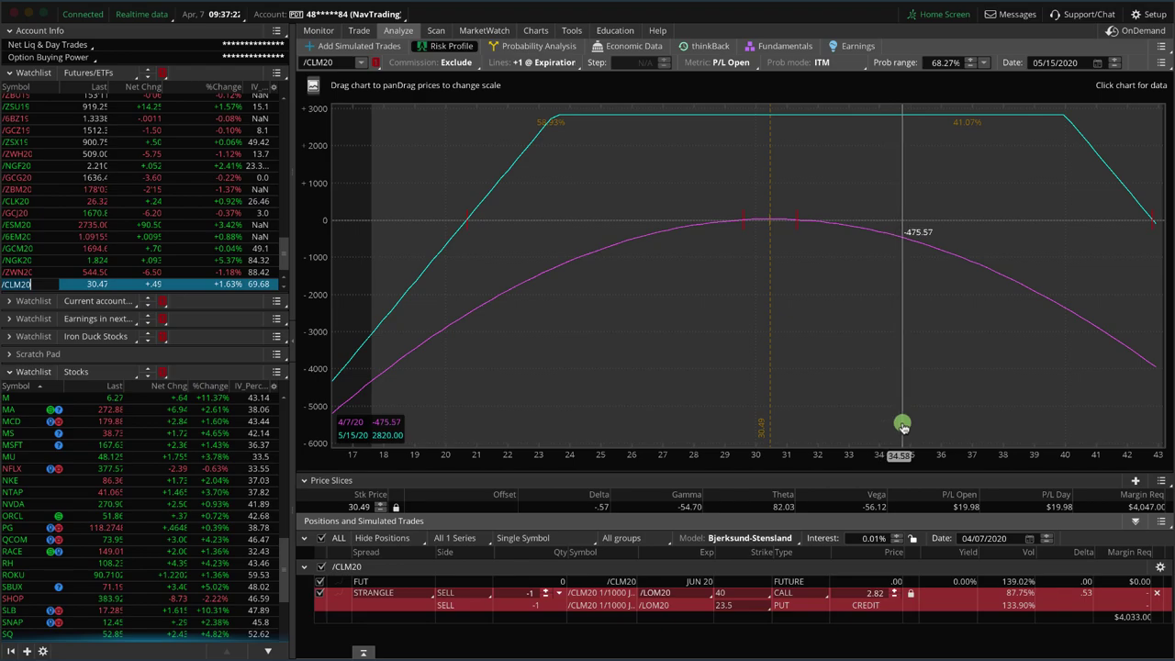
{"action": "left_click_drag", "start_coordinate": [921, 453], "coordinate": [827, 415]}
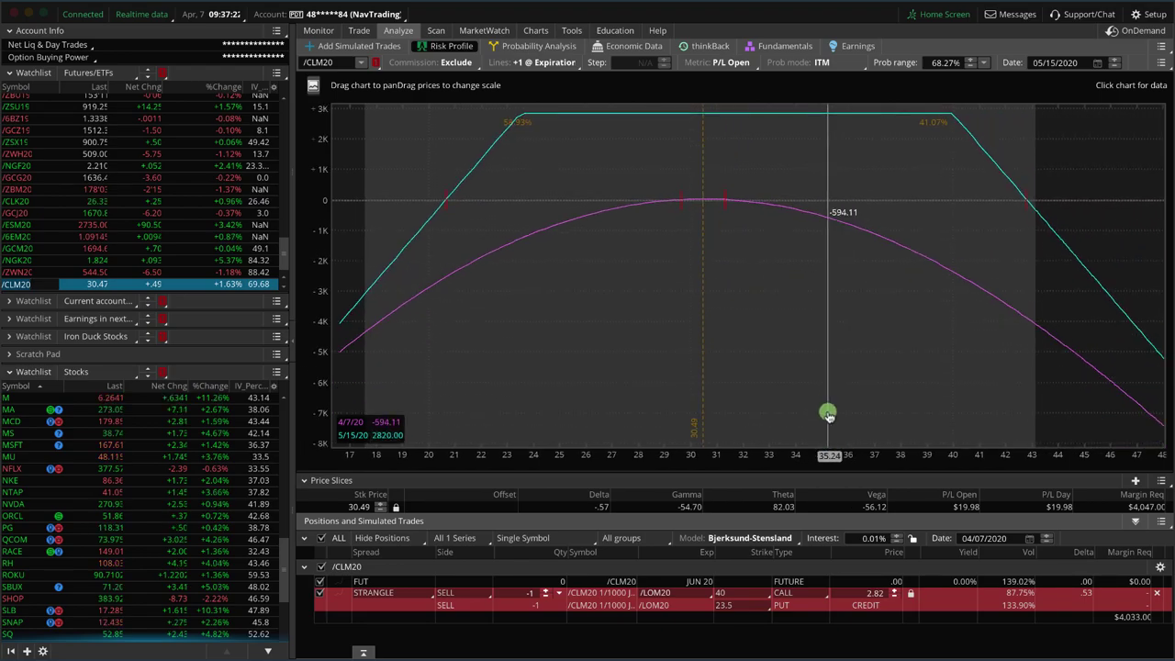